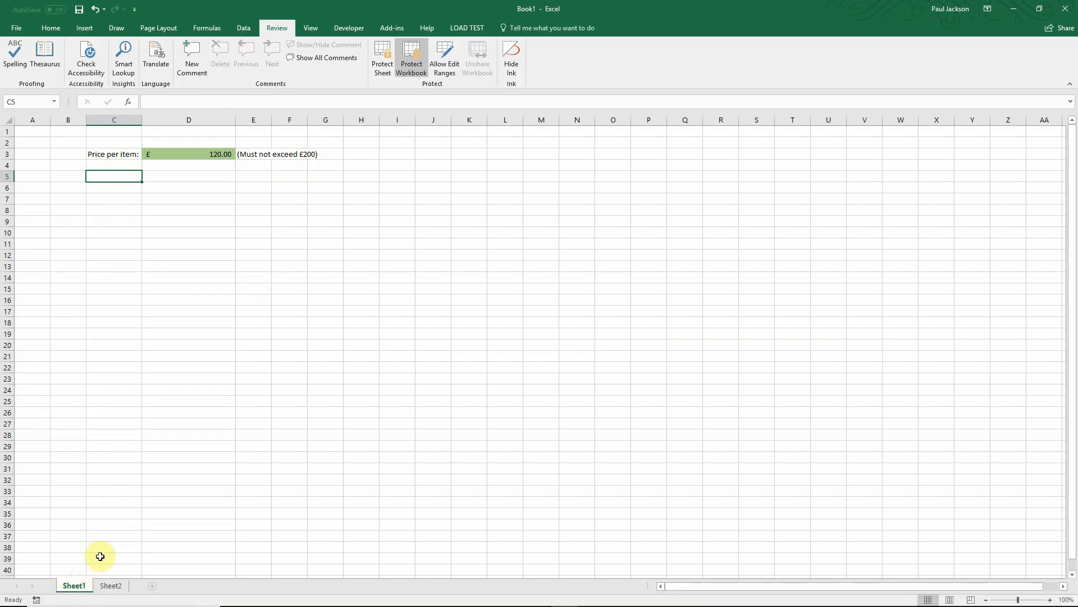
Step: Protect Sheet1 with a password, entering it once and confirming it
click(376, 66)
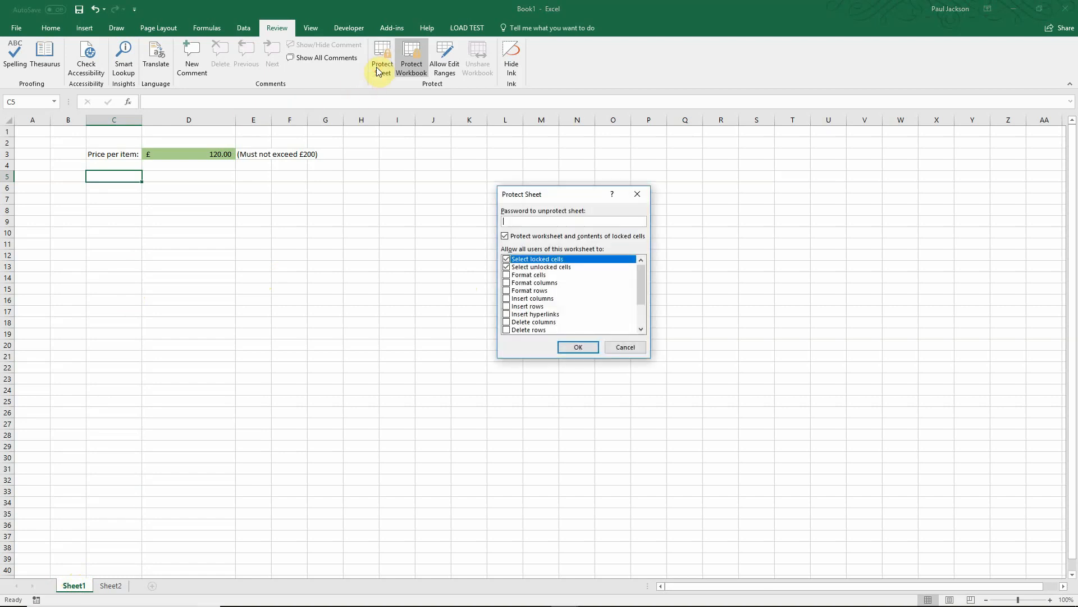
text(••••)
key(Return)
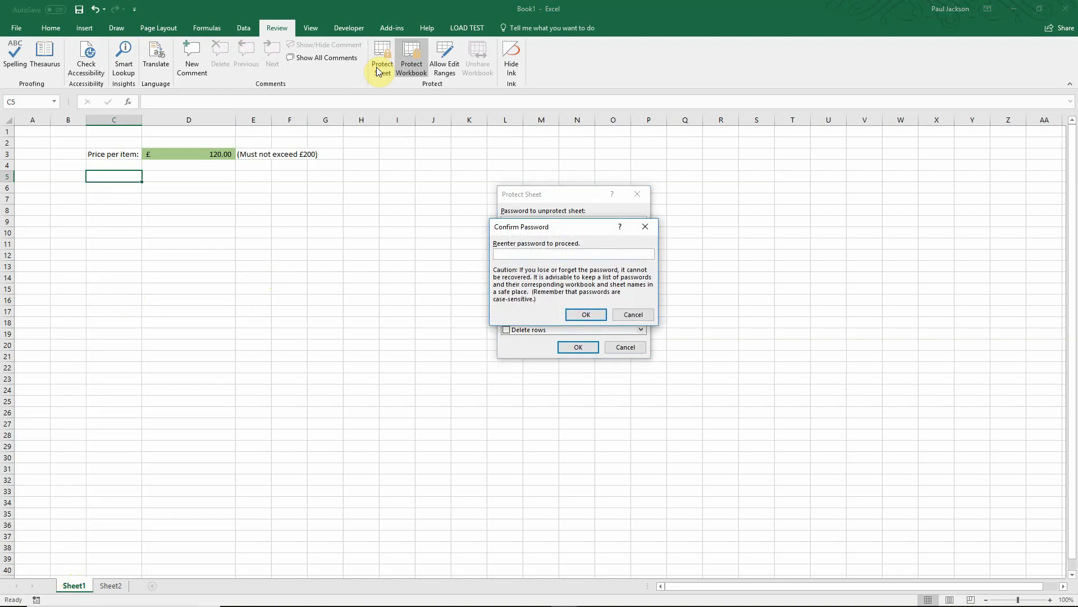
text(•••)
key(Return)
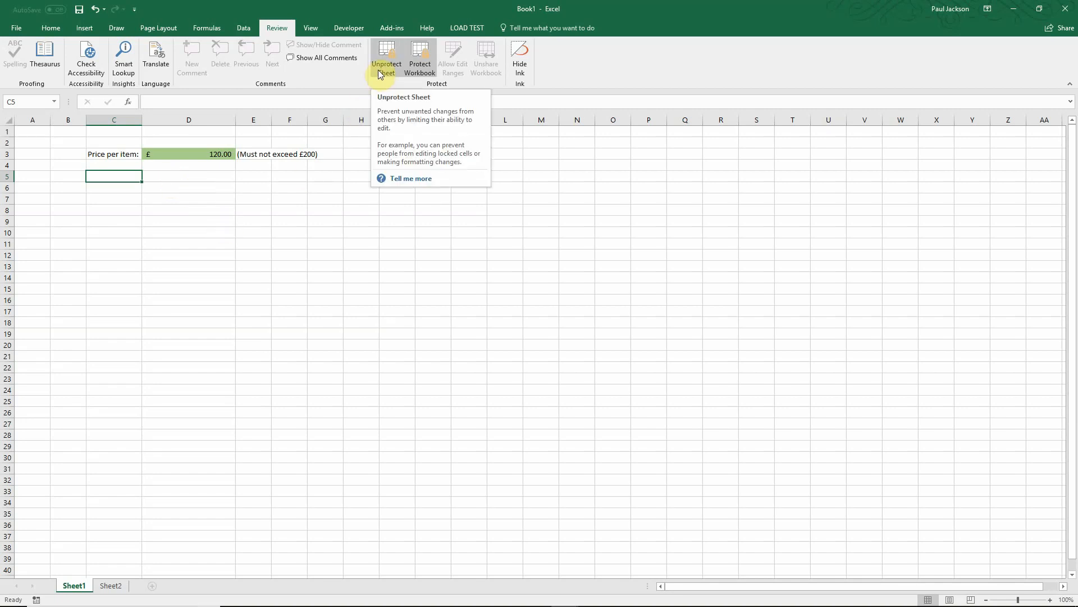
click(247, 238)
double_click(247, 237)
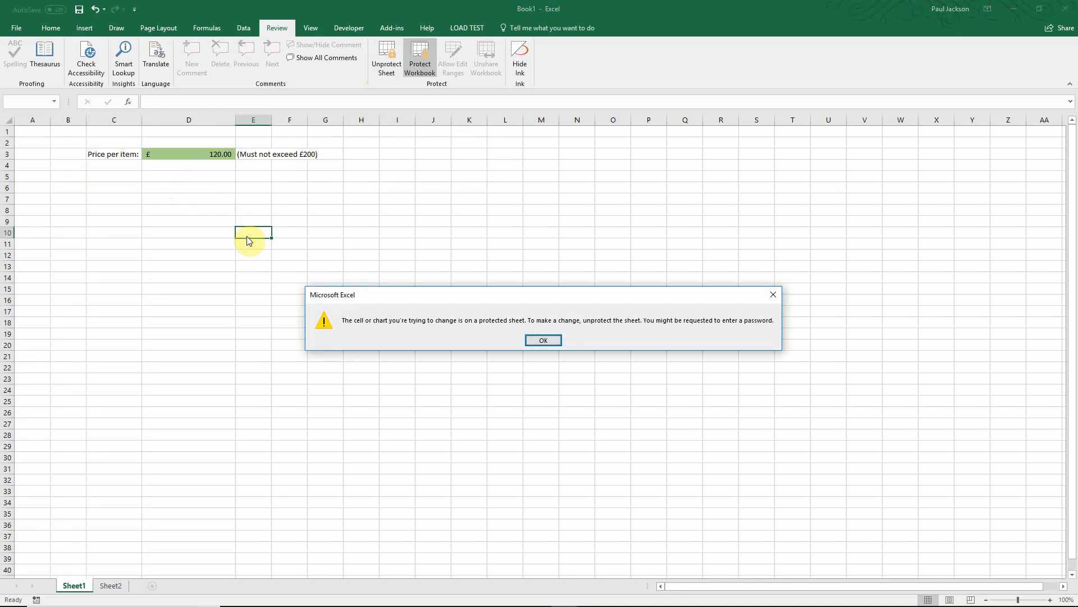
click(551, 338)
click(425, 208)
double_click(425, 207)
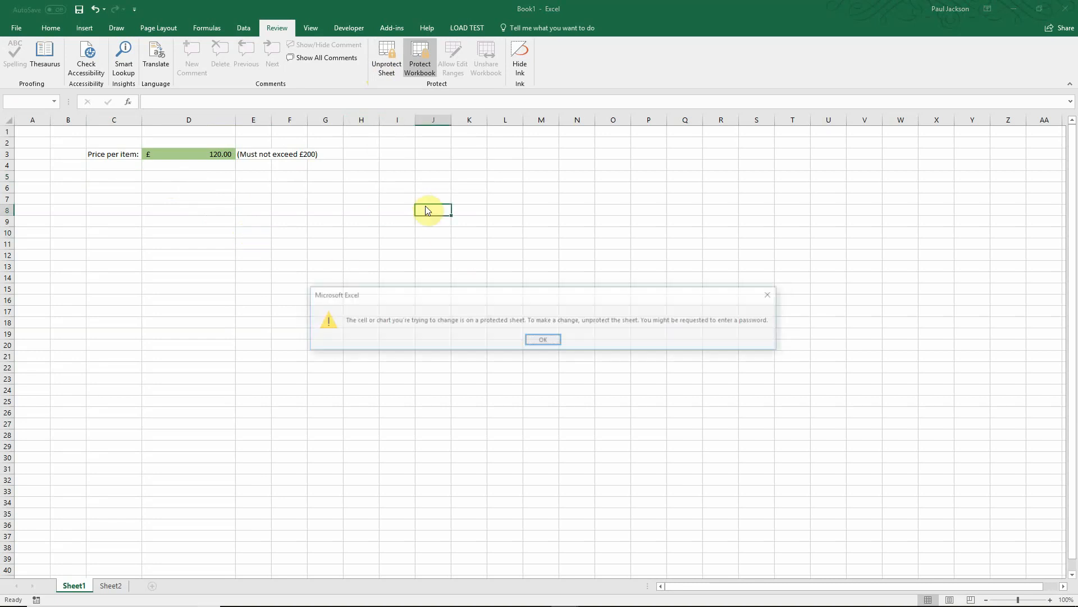
click(552, 341)
drag(169, 135, 170, 143)
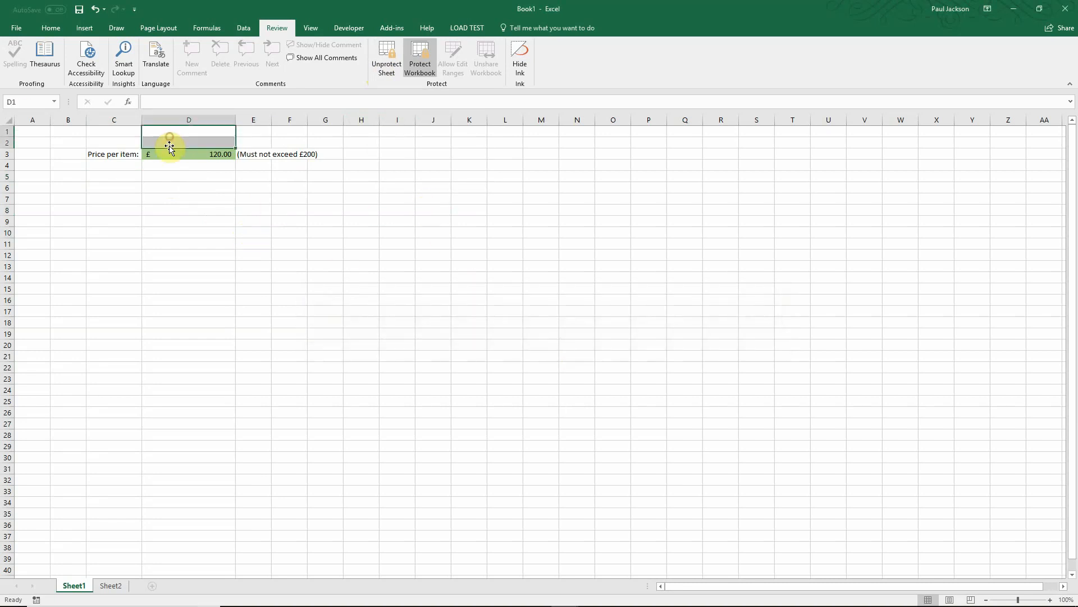
key(a)
click(543, 339)
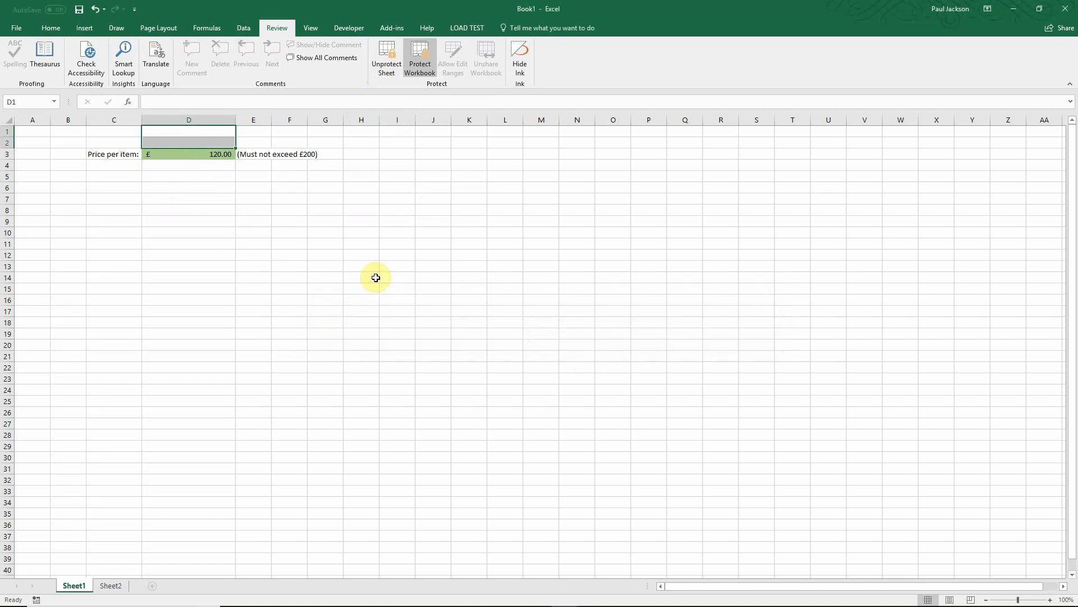
click(217, 207)
click(179, 172)
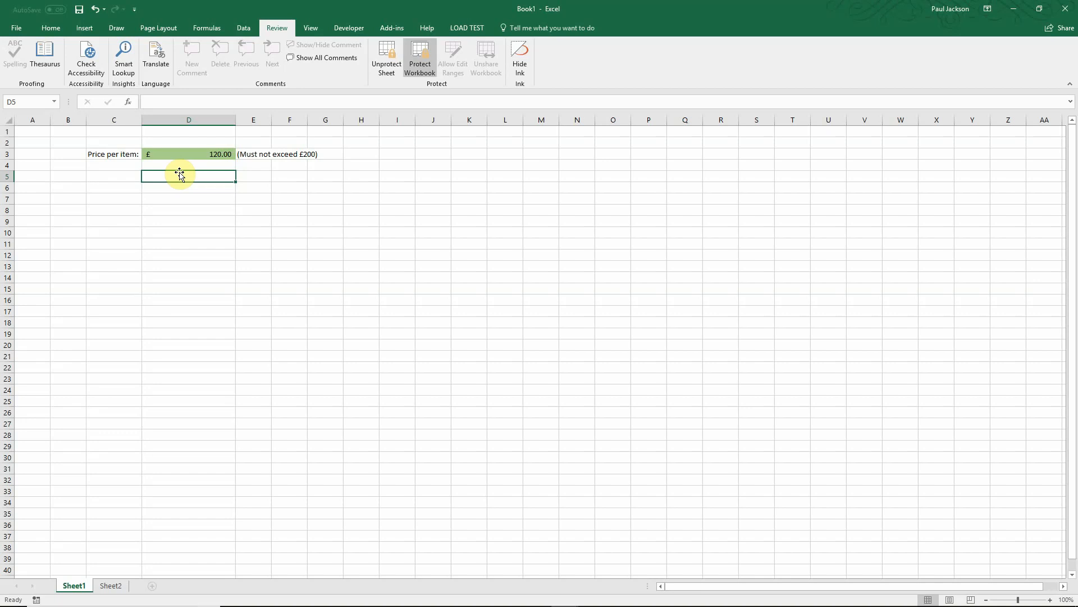
Step: Unprotect Sheet1 by supplying its password, then select cell I8
click(389, 61)
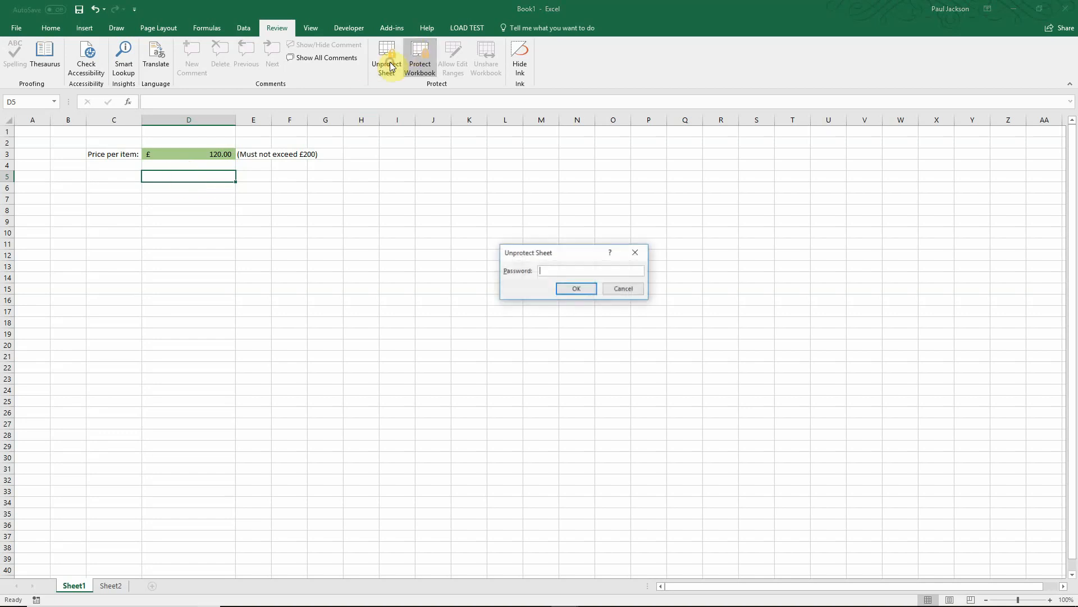
text(pa)
key(Return)
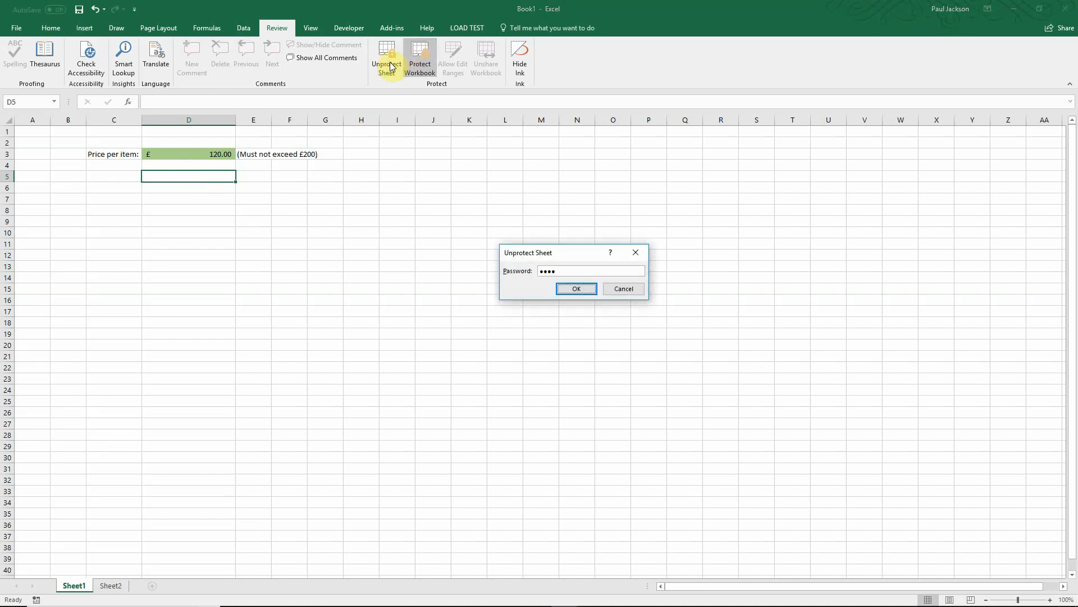
click(387, 213)
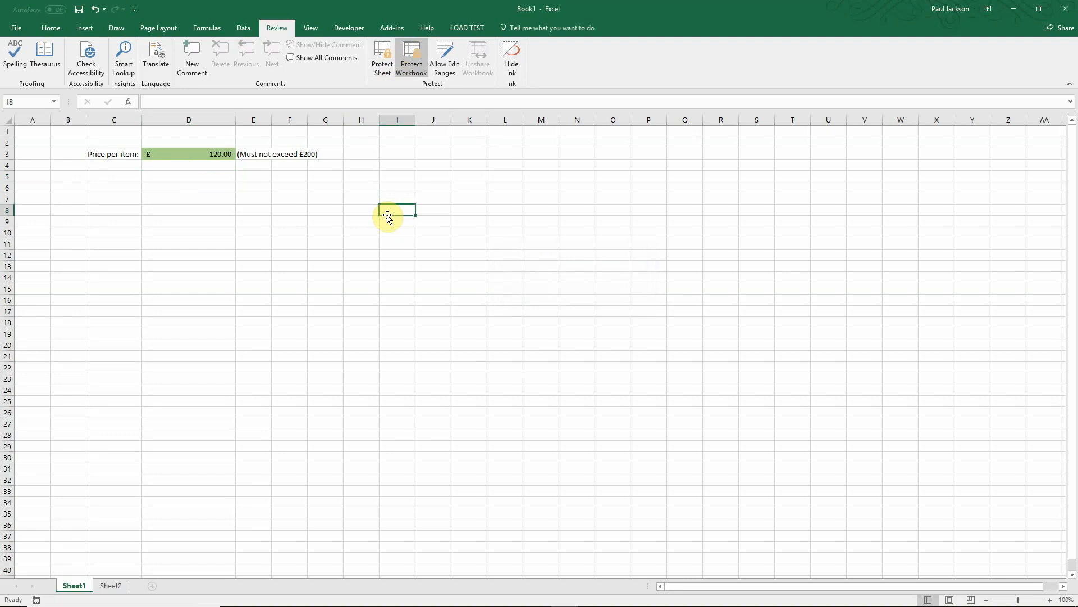
click(414, 67)
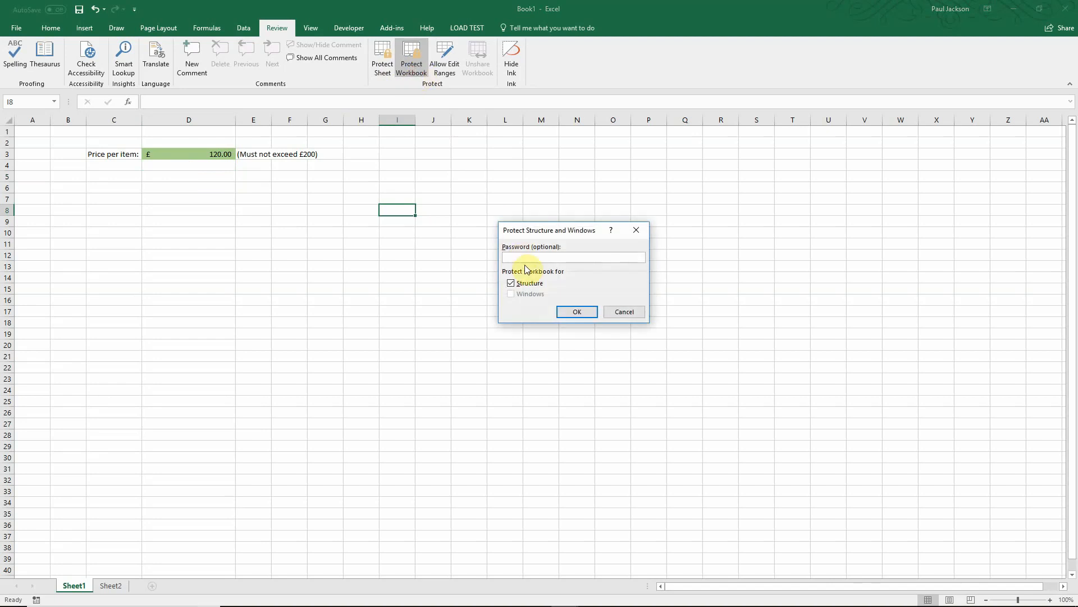
click(622, 313)
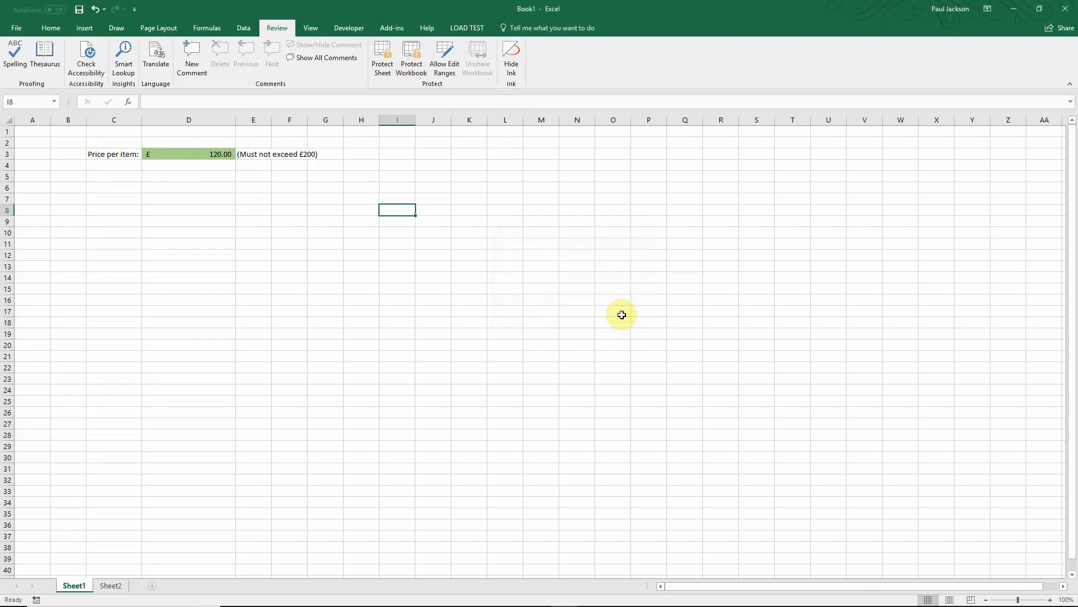
click(188, 151)
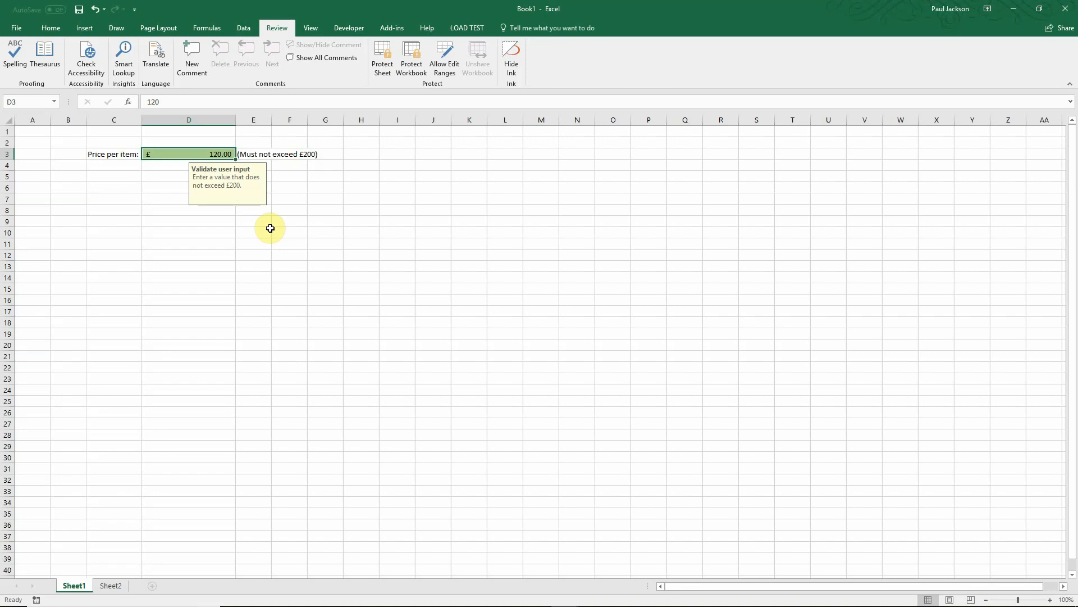
Step: Delete the existing price_entry range from the editable ranges list
click(439, 69)
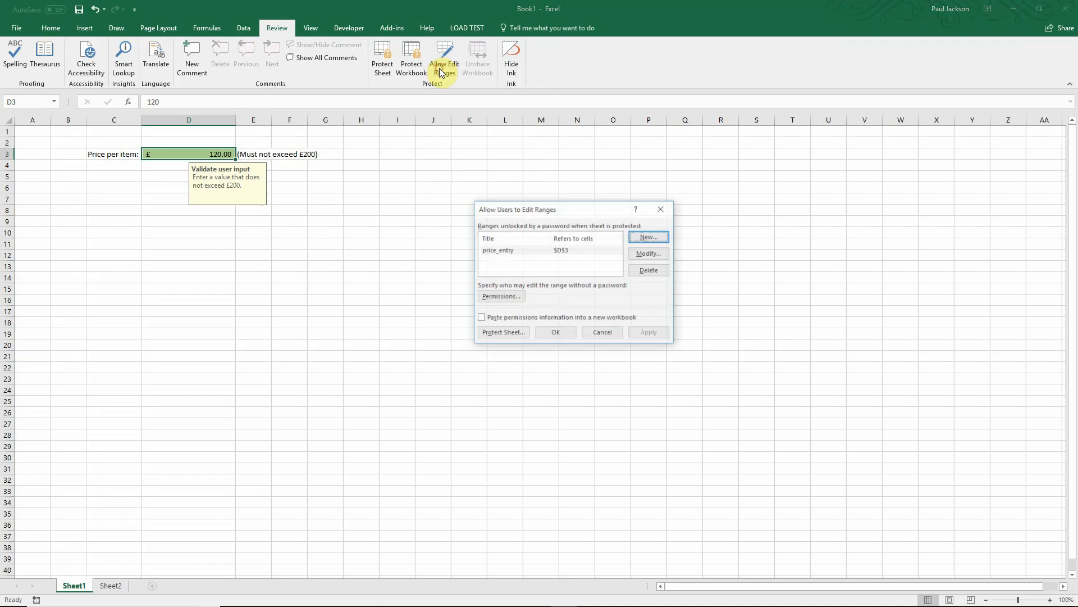
click(502, 251)
click(648, 272)
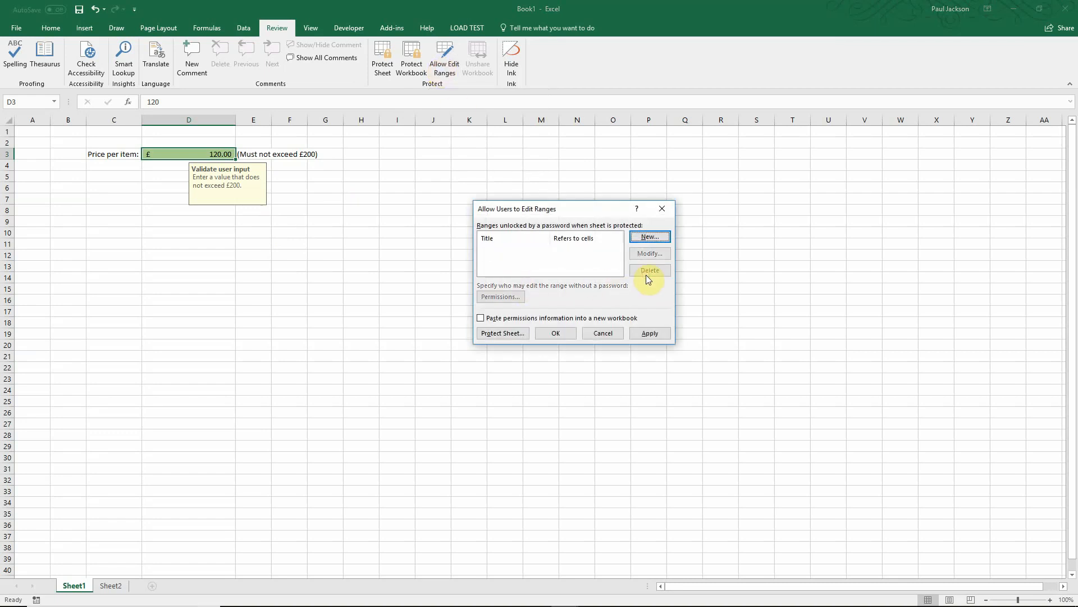
Step: Create a new editable range named price_entry referring to cell D3
click(638, 238)
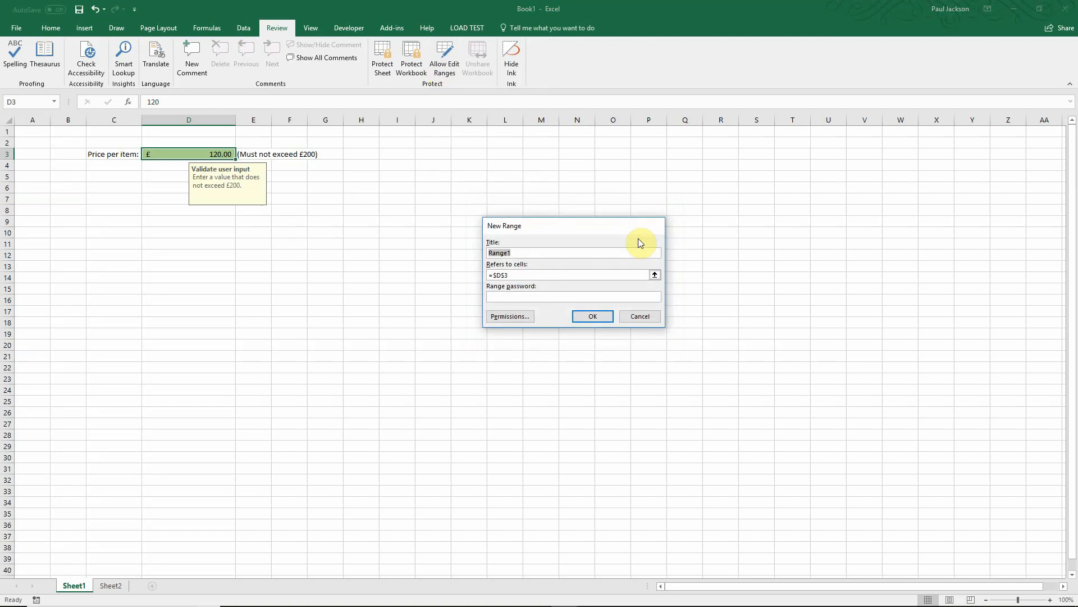
text(price_entry)
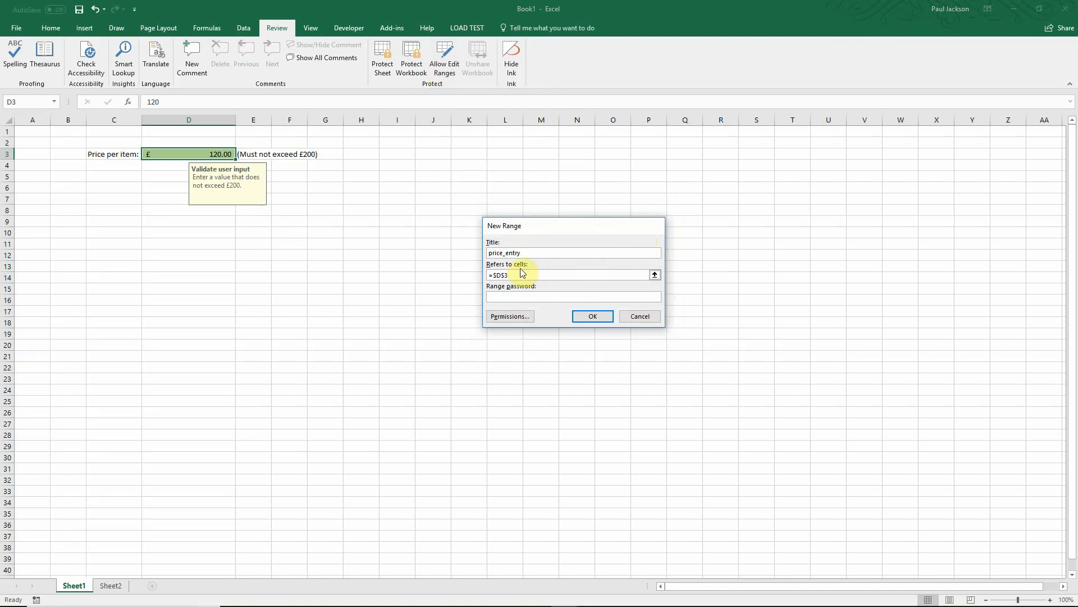
click(655, 275)
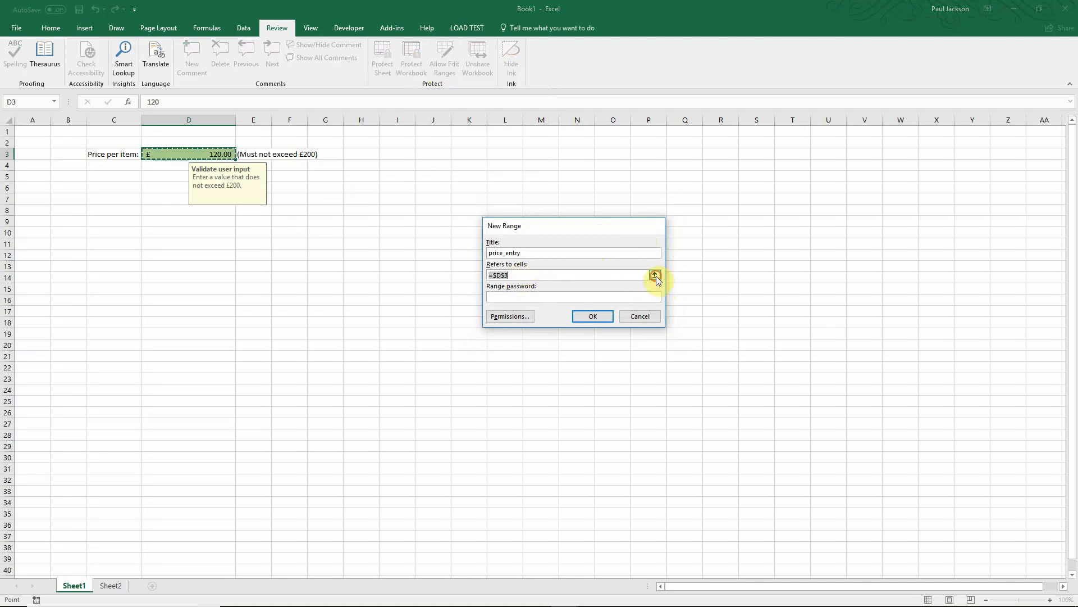
click(166, 156)
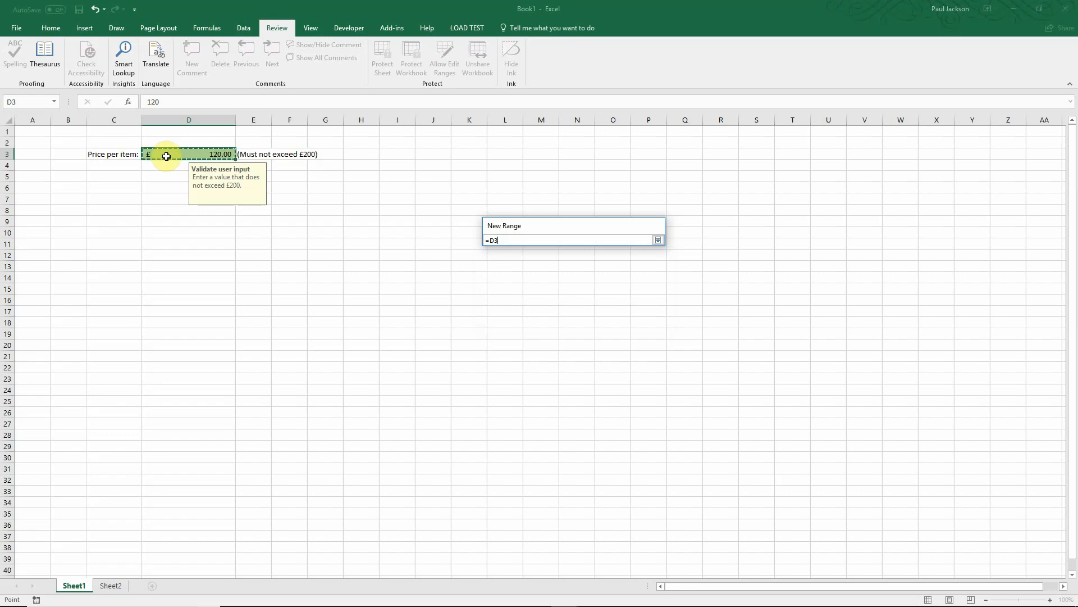
click(657, 240)
Step: Give the price_entry range its own password and confirm it
click(505, 296)
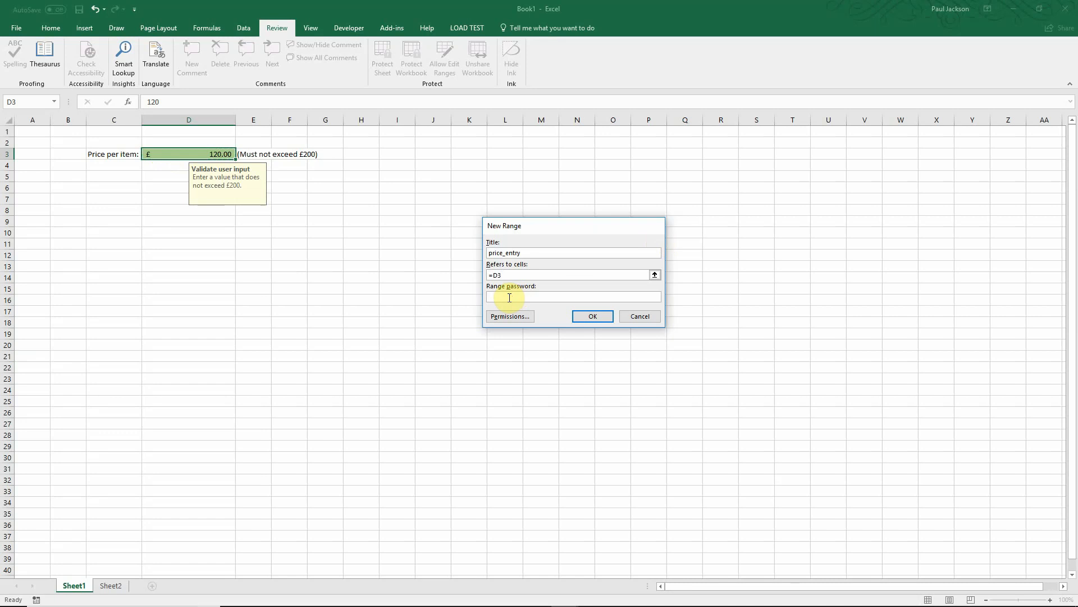
text(1234)
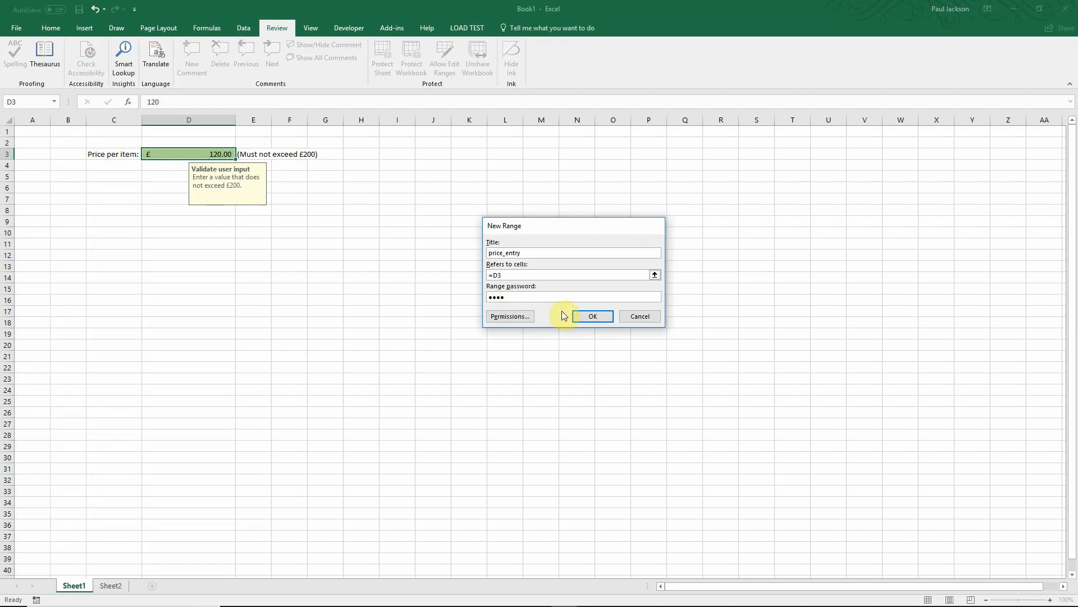
click(598, 316)
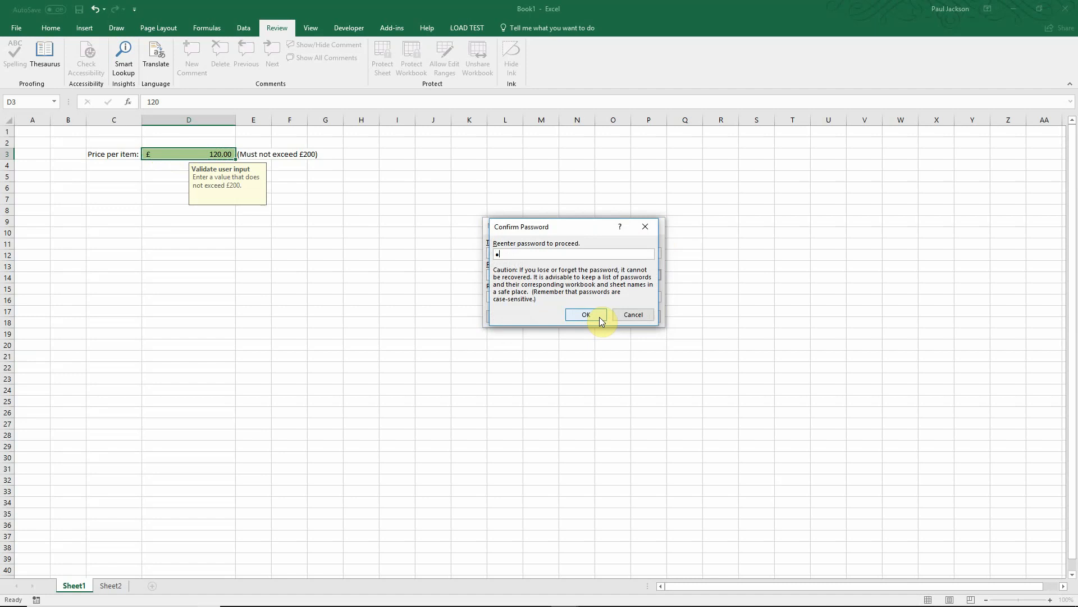
text(1234)
click(599, 317)
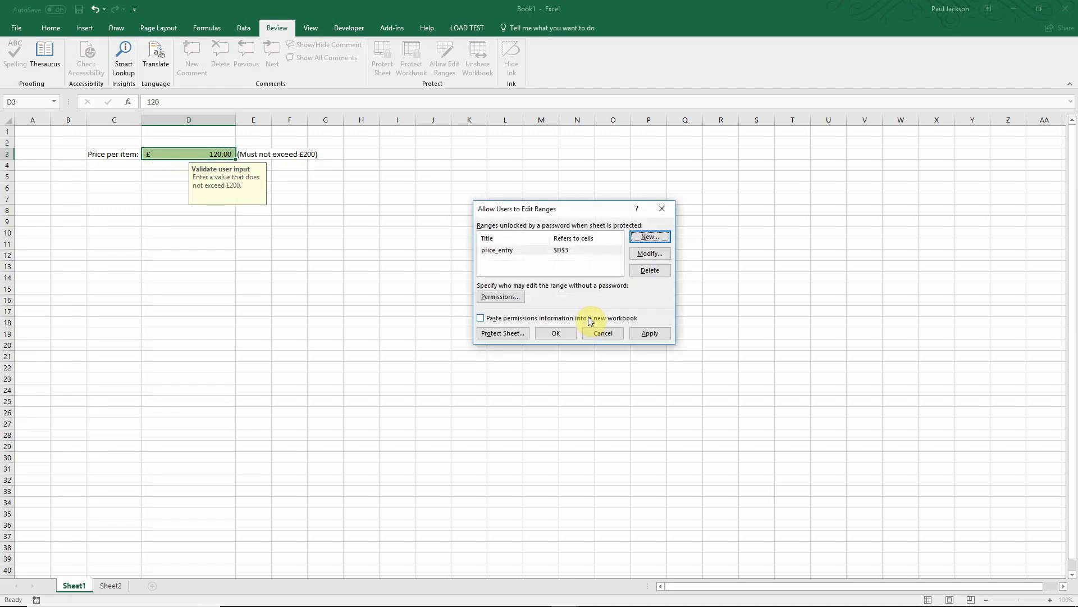
Step: Apply the price_entry range, then protect Sheet1 with a confirmed sheet password
click(656, 332)
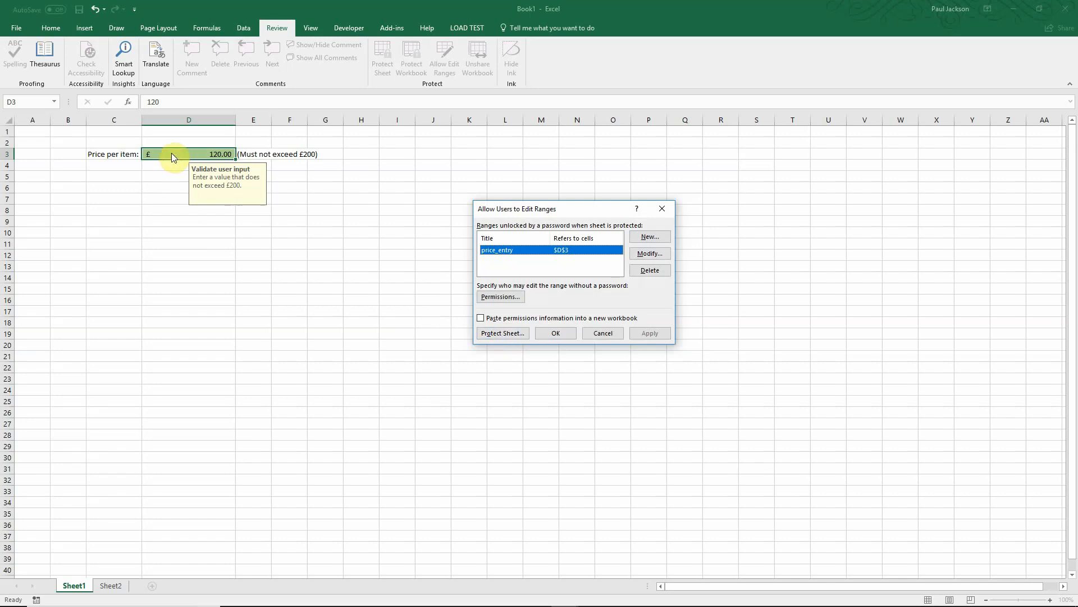
click(502, 332)
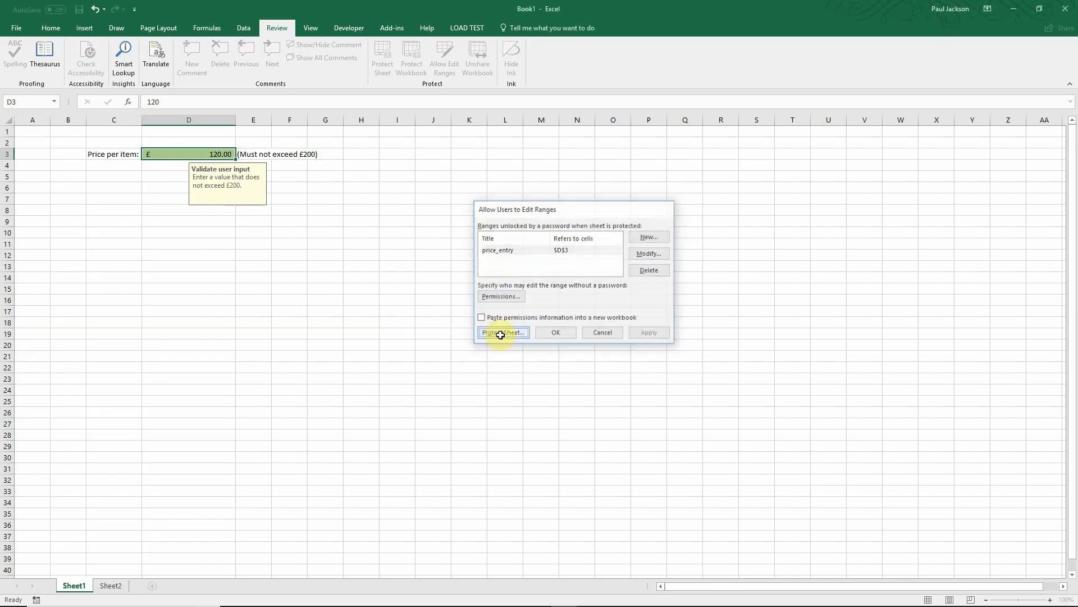
text(abc)
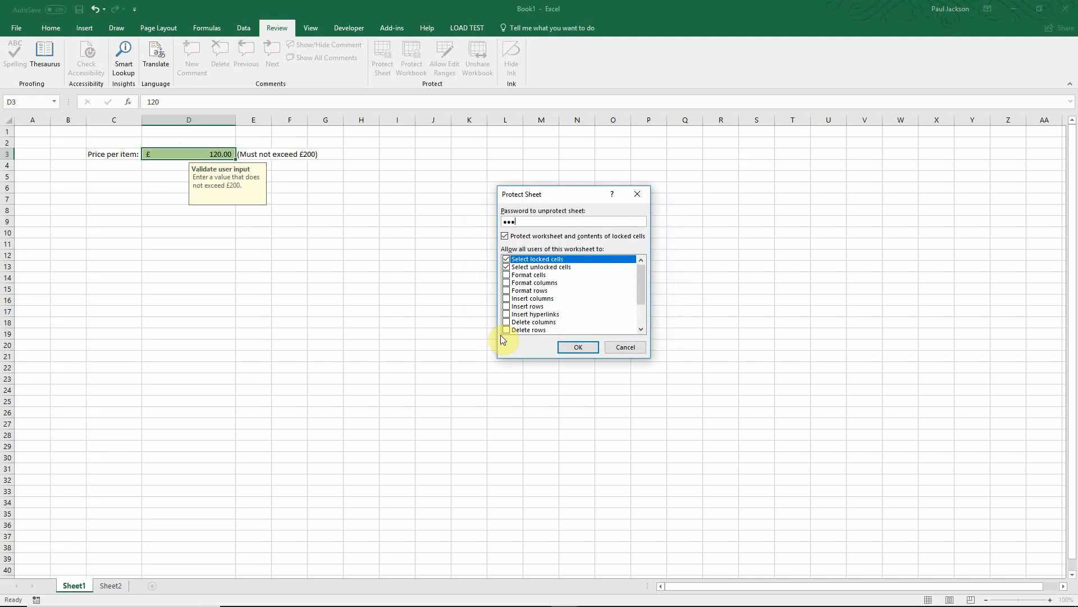
key(Return)
text(a)
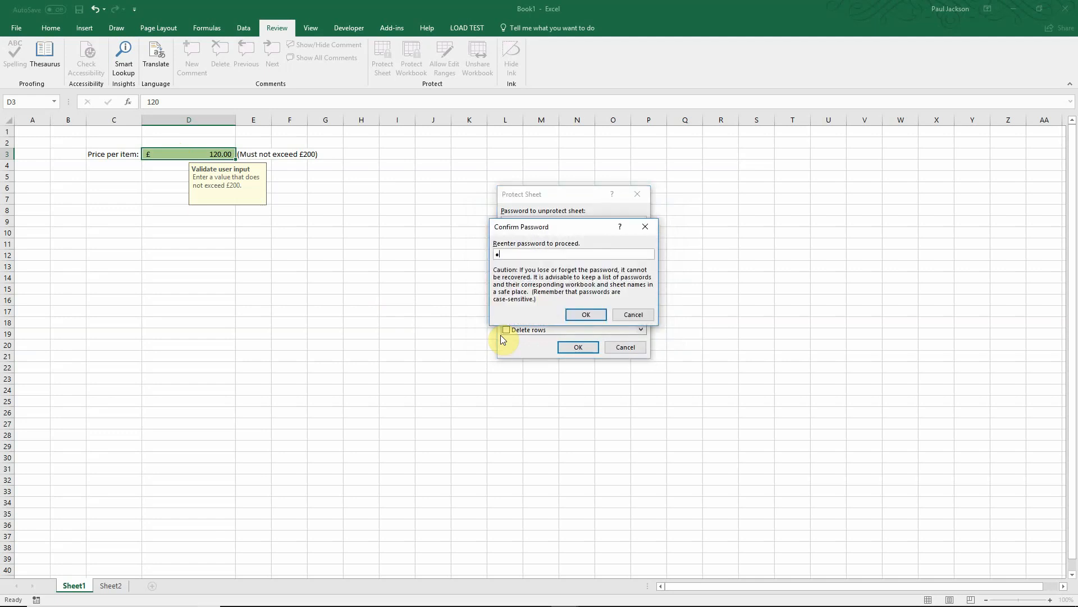
text(bc)
key(Return)
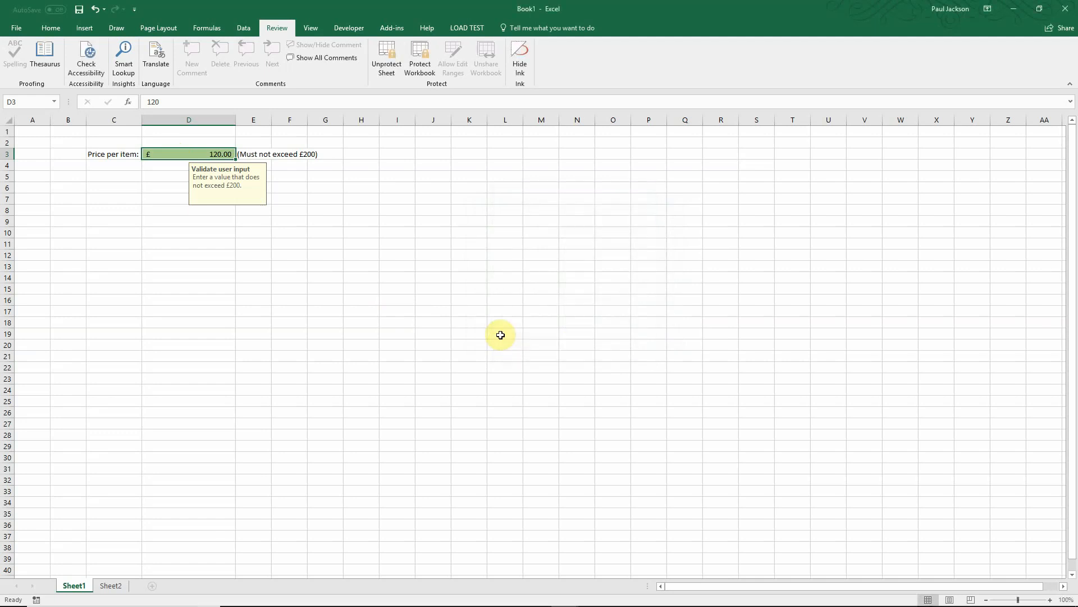
click(381, 290)
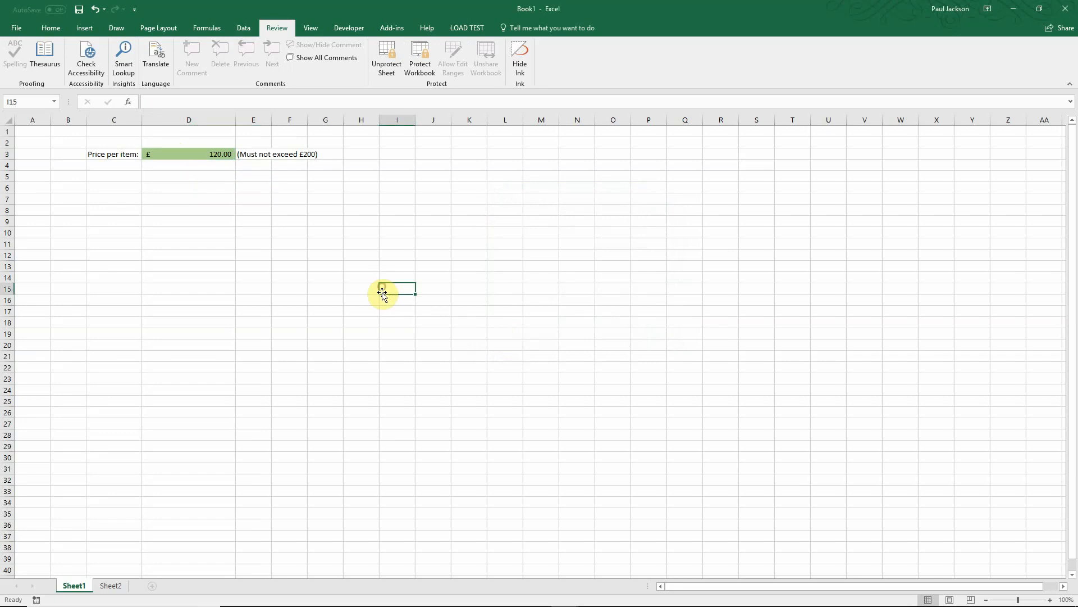
double_click(382, 290)
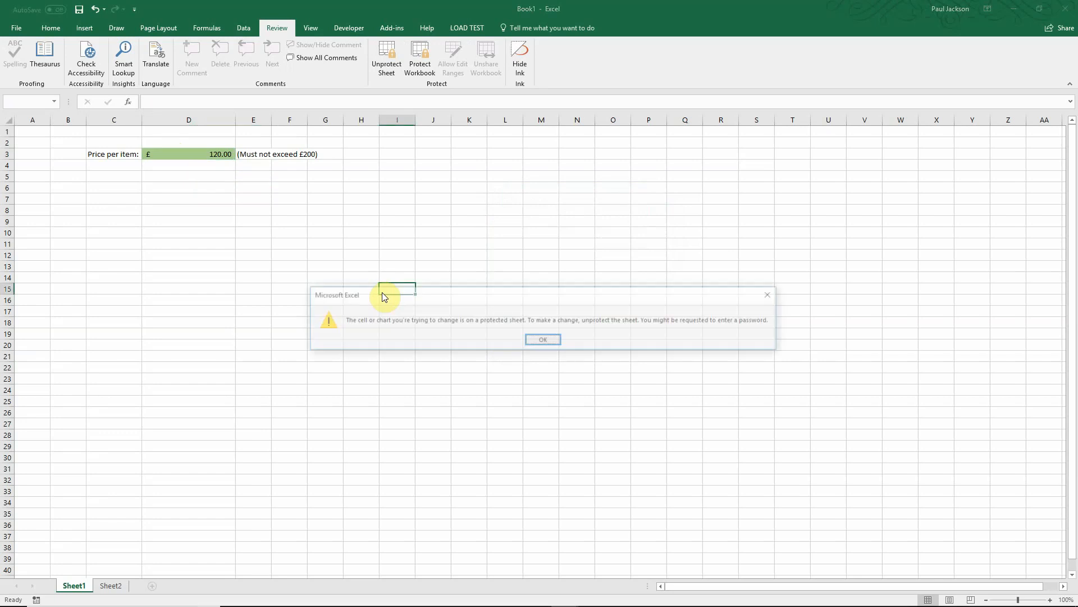
click(542, 339)
click(377, 198)
double_click(376, 199)
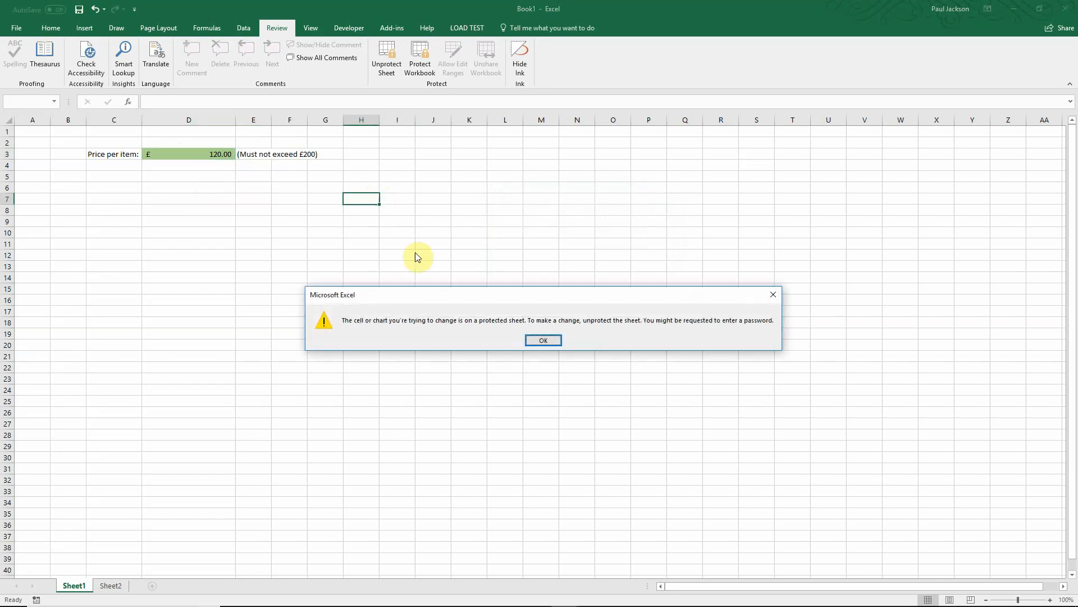
click(541, 337)
click(145, 173)
double_click(145, 173)
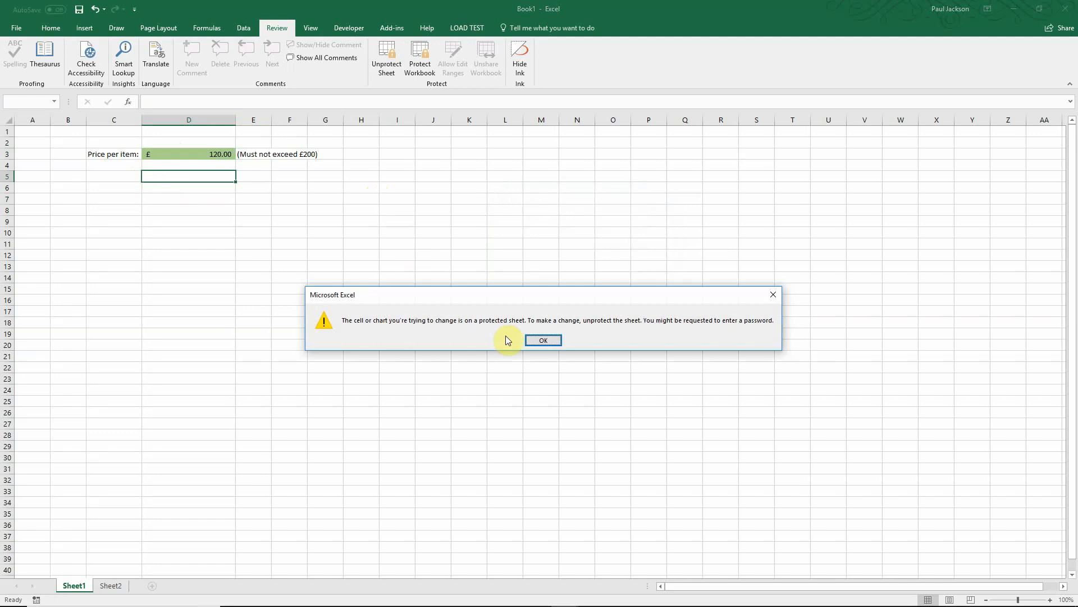
click(550, 339)
click(189, 155)
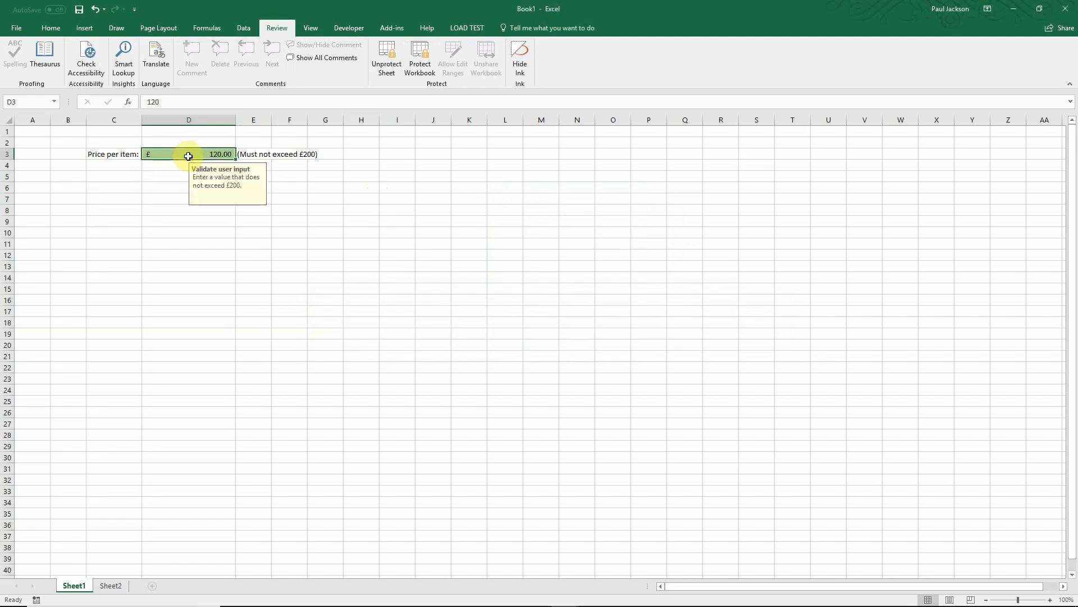
Step: Unlock D3 with the range password and enter 150 as the price
text(1)
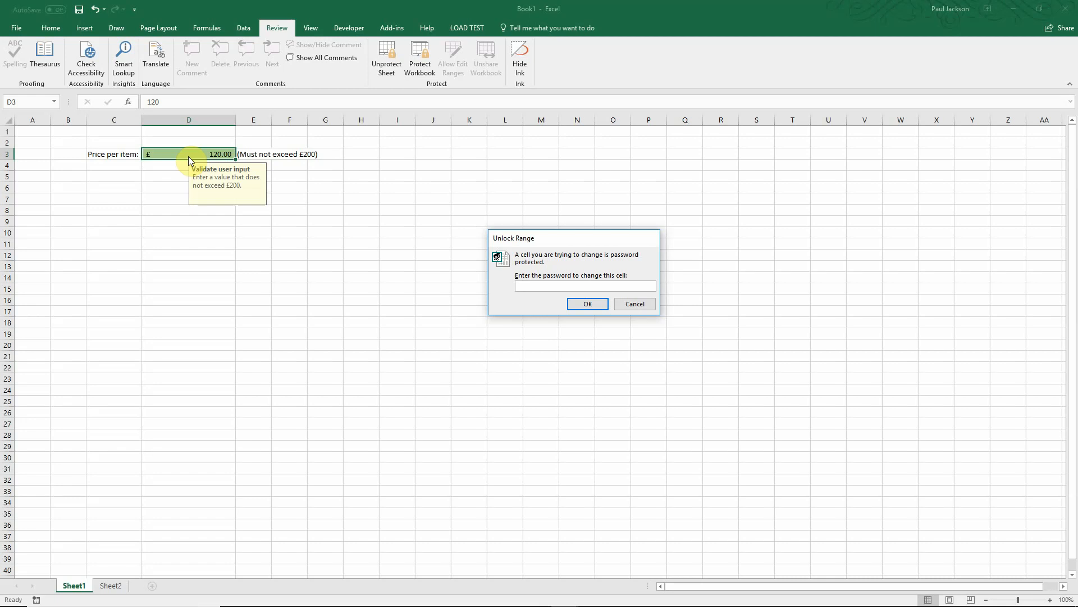
text(•••)
key(Return)
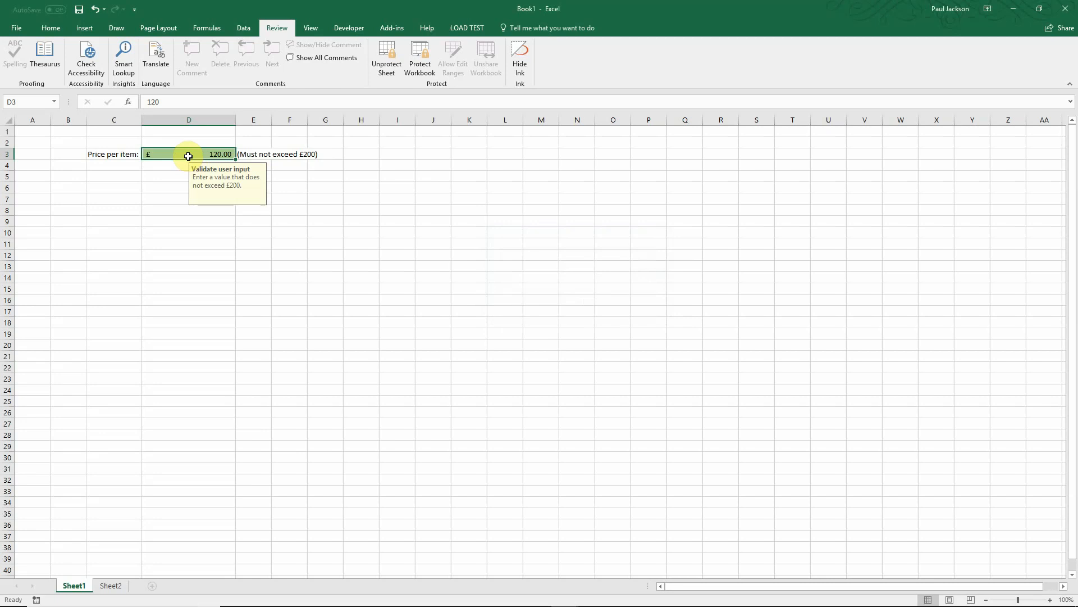
text(150)
key(Return)
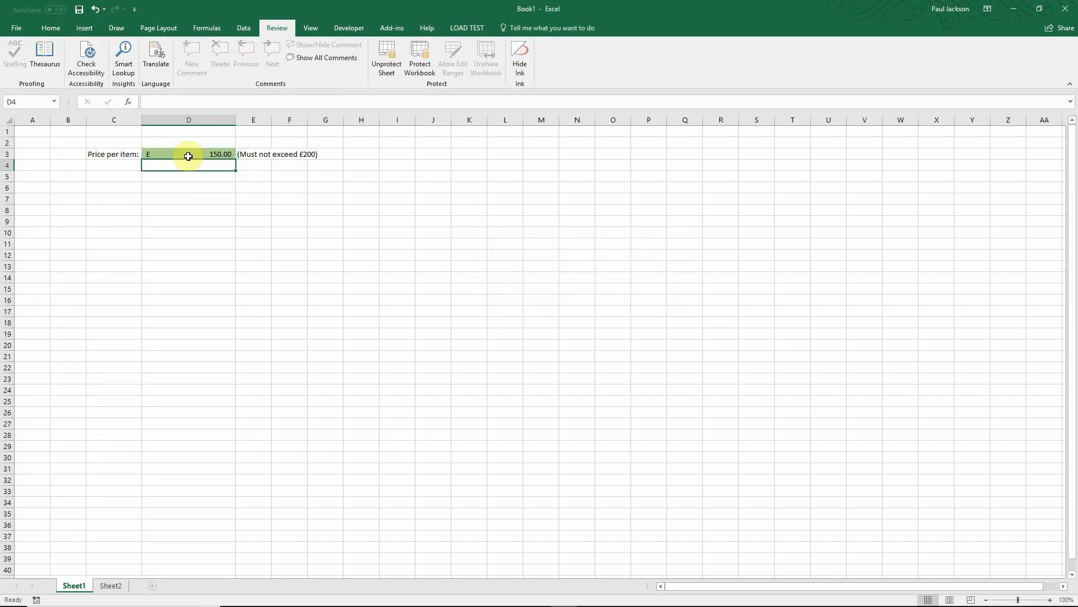
Step: Restore D3's price to 120
click(189, 156)
text(120)
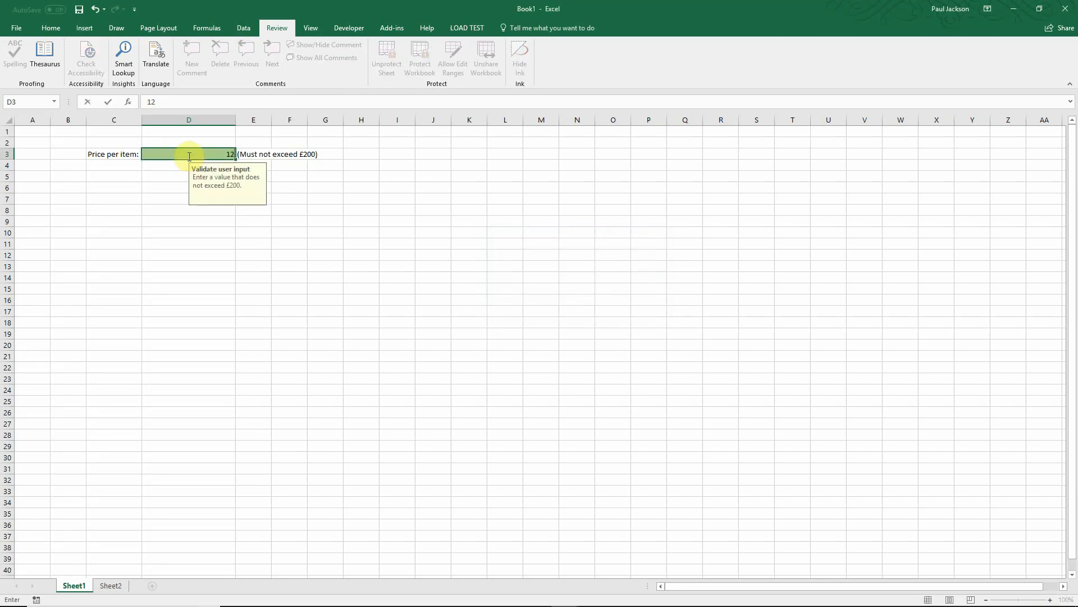
key(Return)
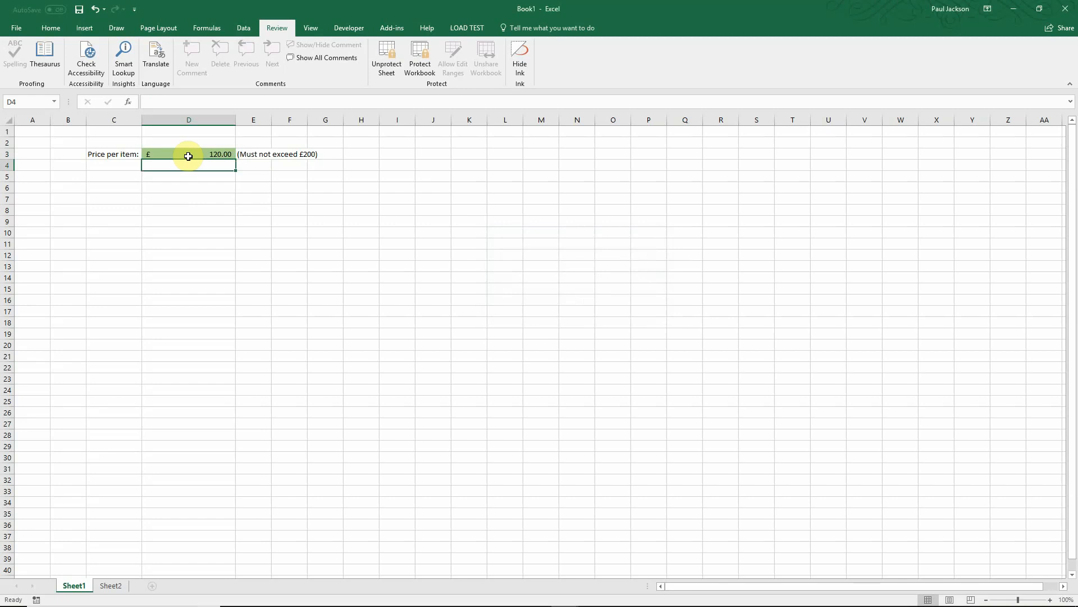